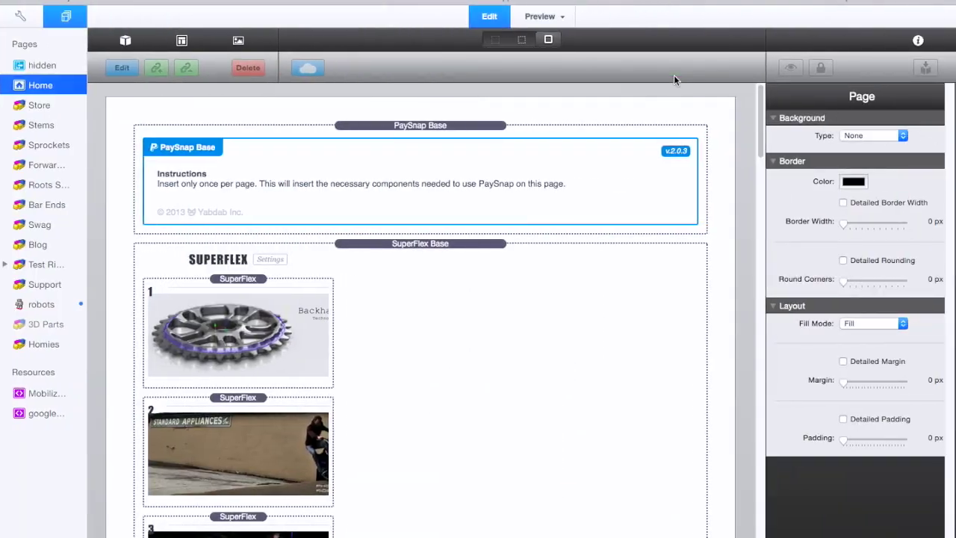
scroll(447, 419, "down", 3)
scroll(446, 419, "down", 5)
scroll(446, 420, "up", 6)
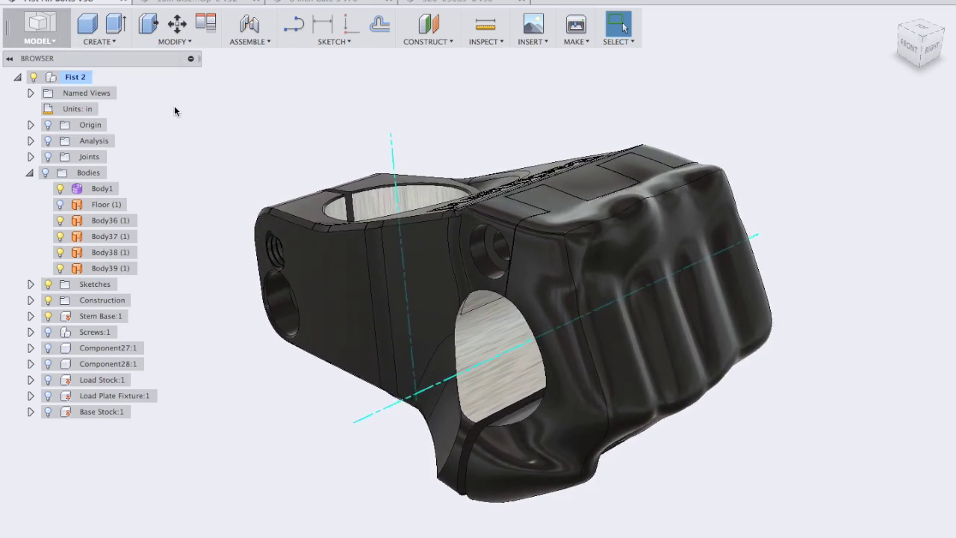
Step: Examine the stem's sculpted fist body, Body1, in the Sculpt workspace
left_click(39, 34)
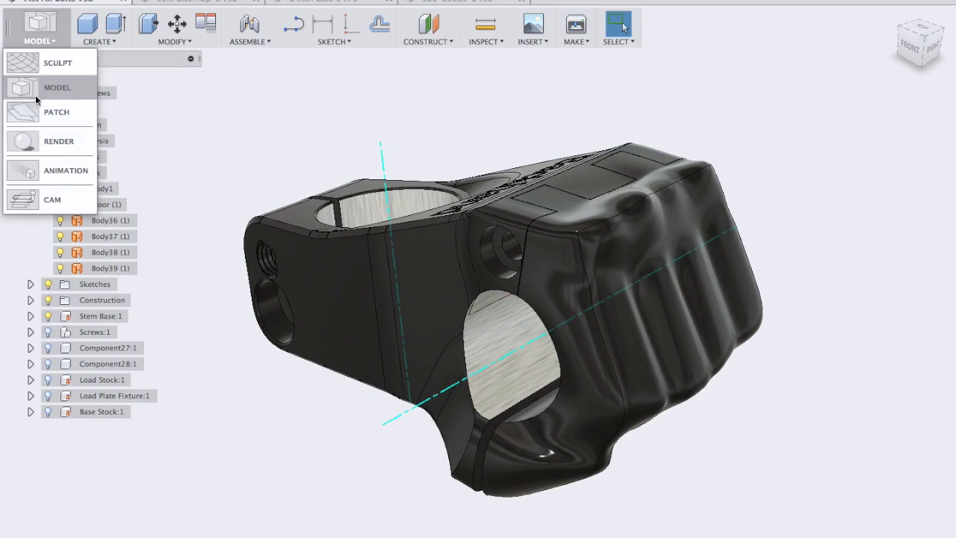
left_click(30, 63)
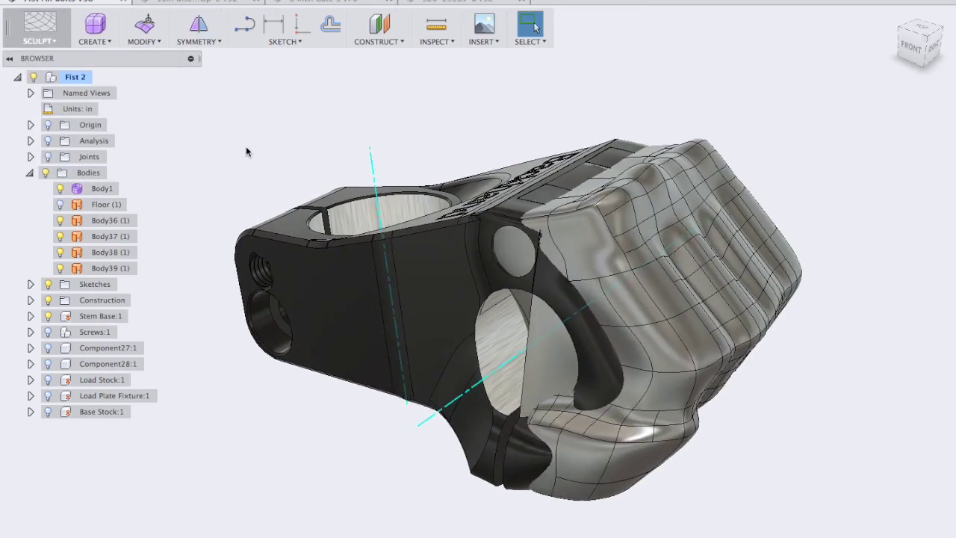
left_click(559, 200)
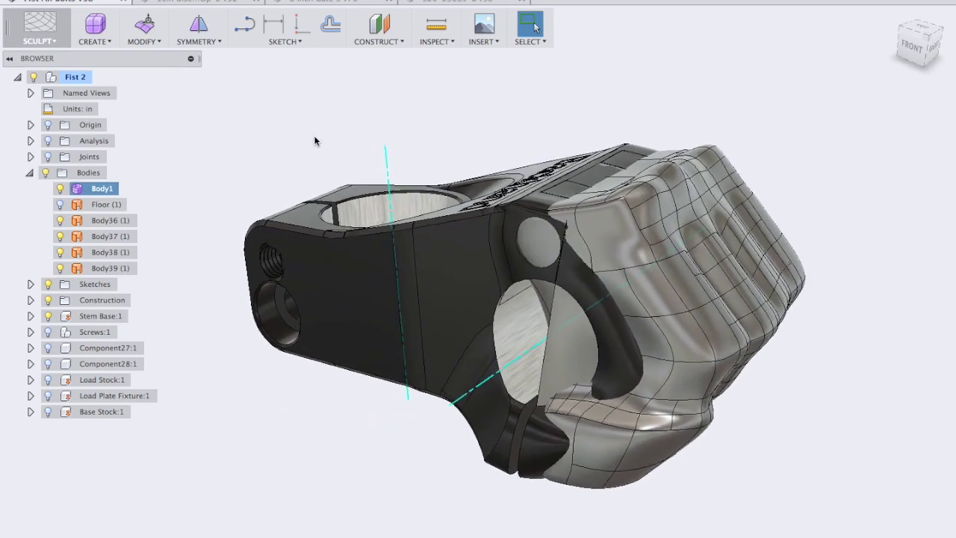
Step: Hide the Bodies folder of the fist stem and return to the Model workspace
left_click(45, 173)
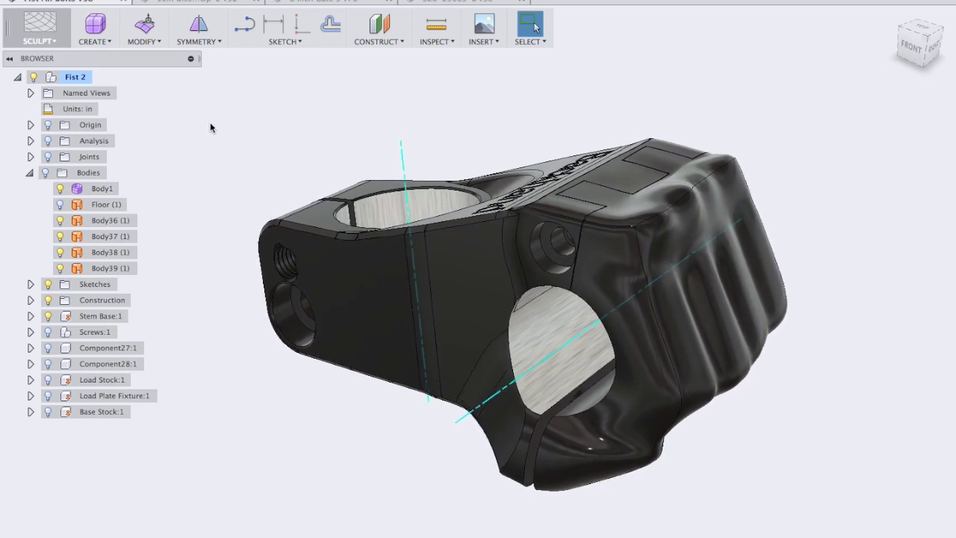
left_click(46, 35)
left_click(53, 85)
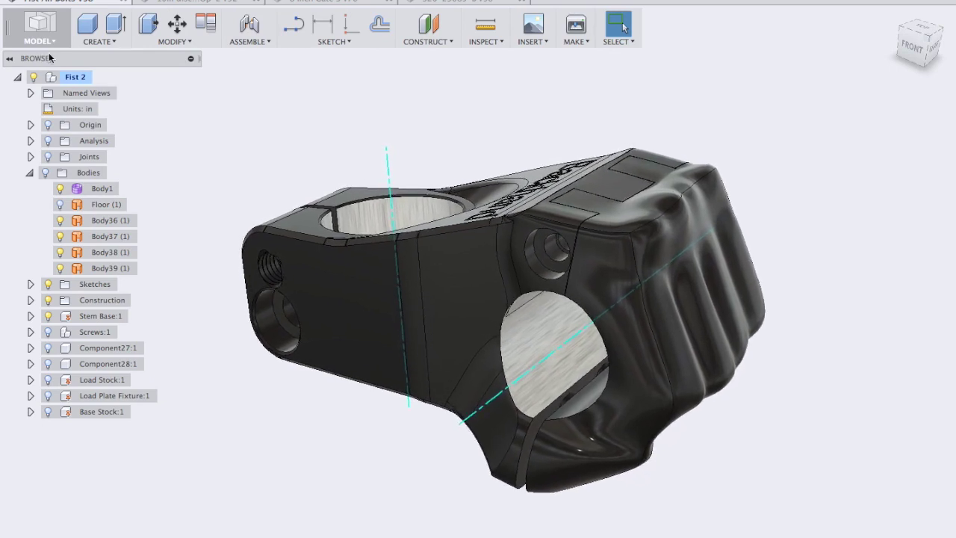
Step: Bring up the 320-29085-B document and switch it to the Model workspace
left_click(185, 3)
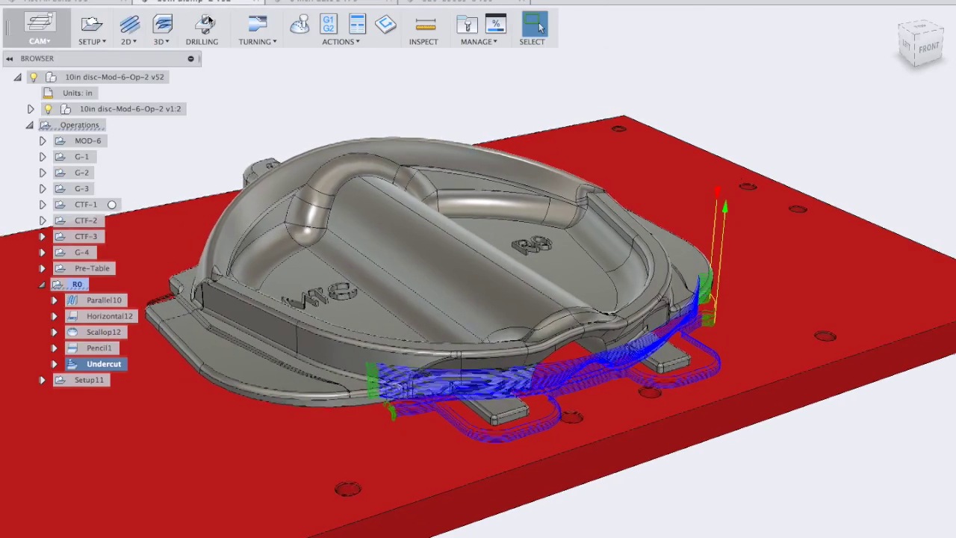
left_click(437, 3)
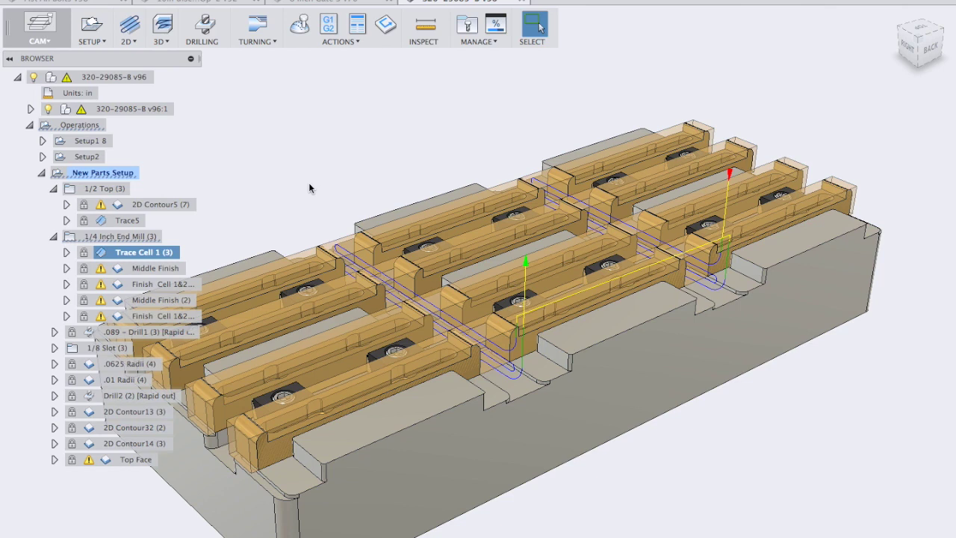
left_click(30, 33)
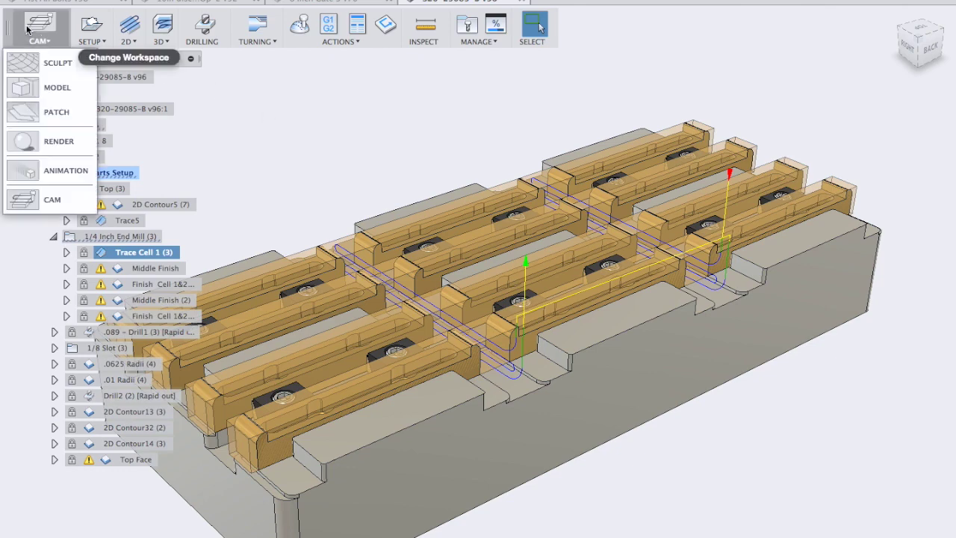
left_click(27, 92)
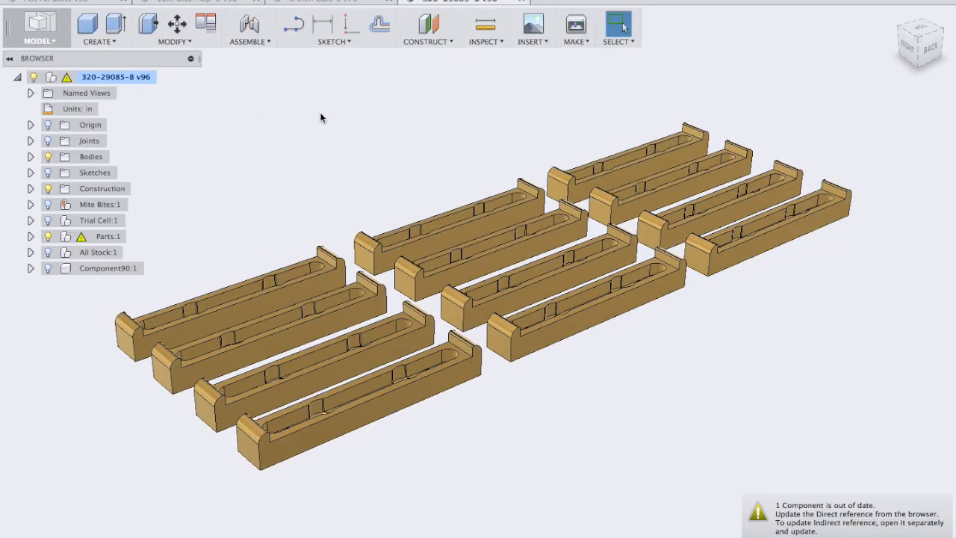
Step: Try a Midplane construction plane between the facing end faces of two neighbouring bars in the front row
left_click(437, 44)
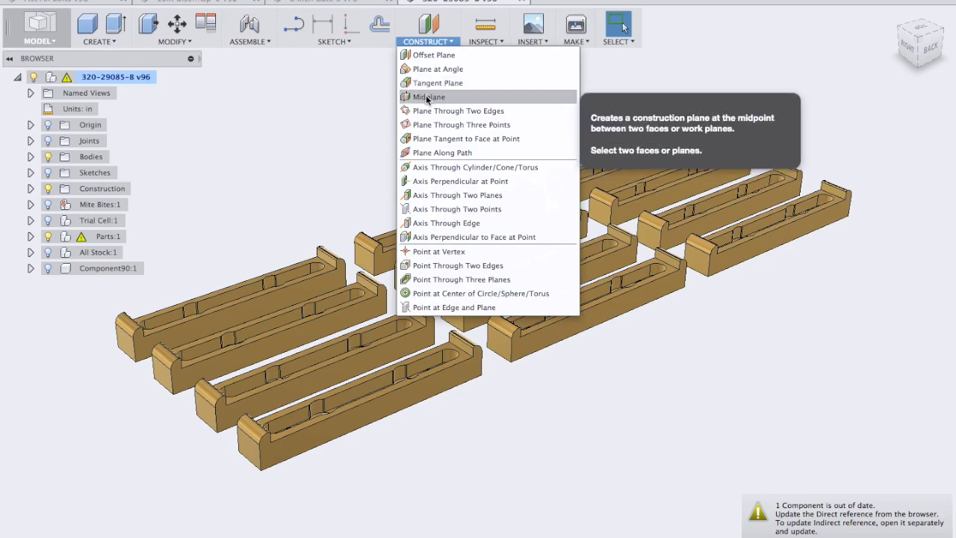
left_click(501, 350)
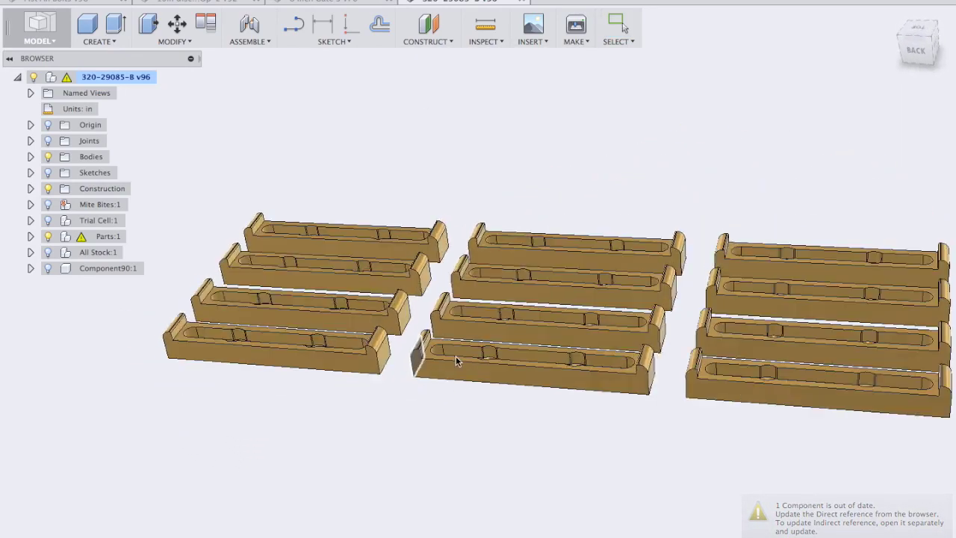
left_click(402, 342)
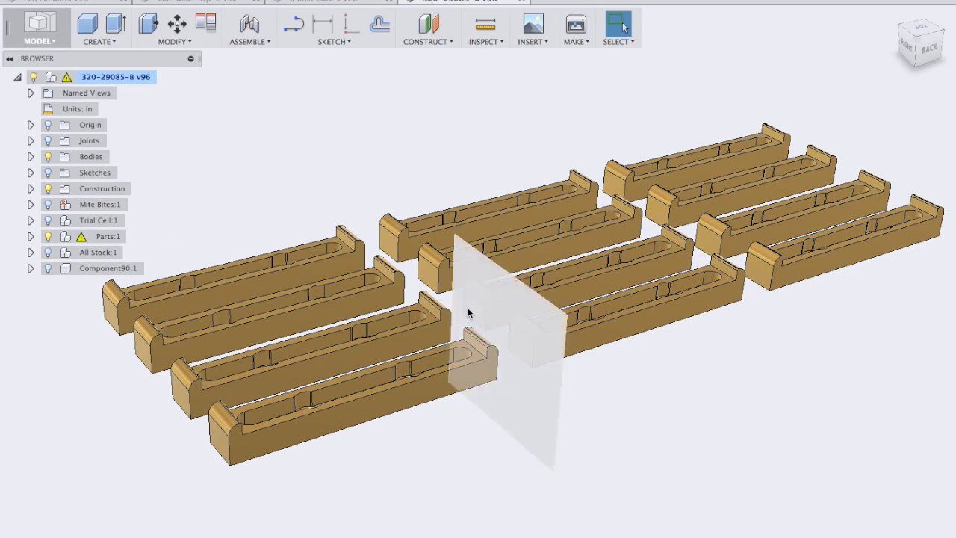
left_click(41, 27)
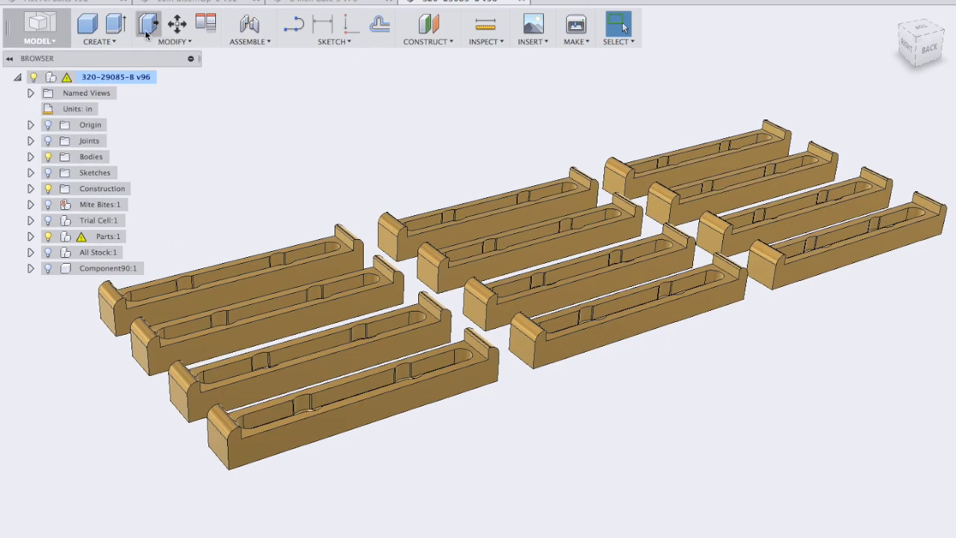
key("q")
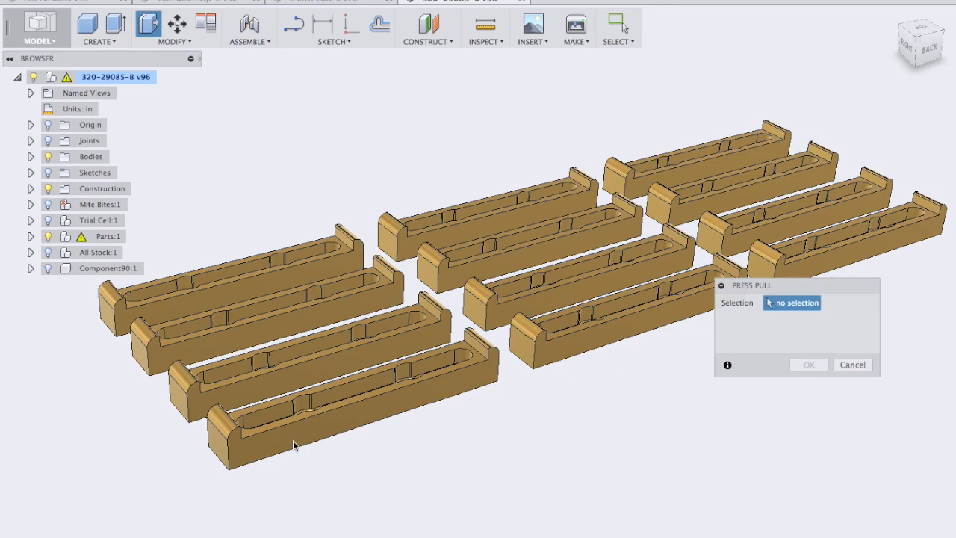
middle_click_drag(281, 448, 523, 448, "shift")
left_click(853, 364)
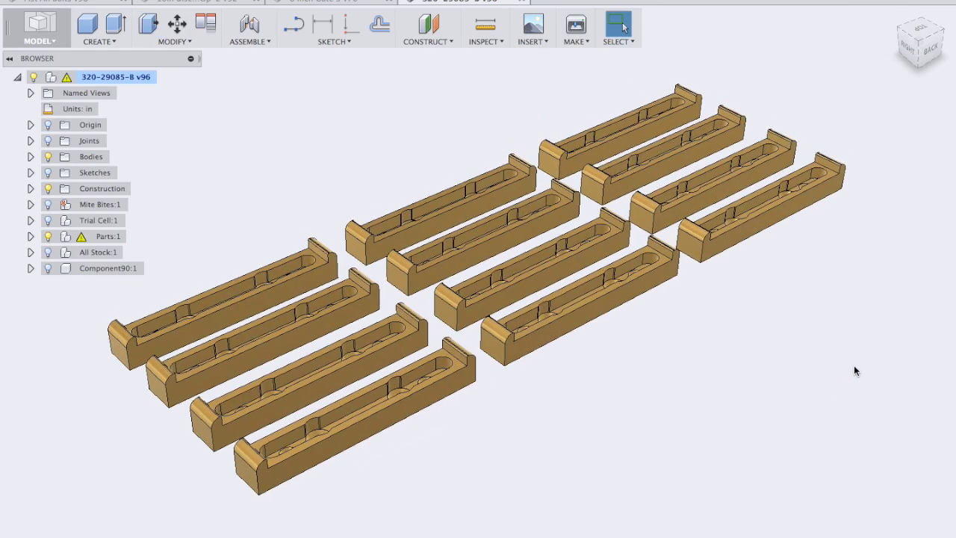
Step: Return the 320-29085-B document to the CAM workspace and clear the Trace Cell 1 toolpath selection
left_click(30, 30)
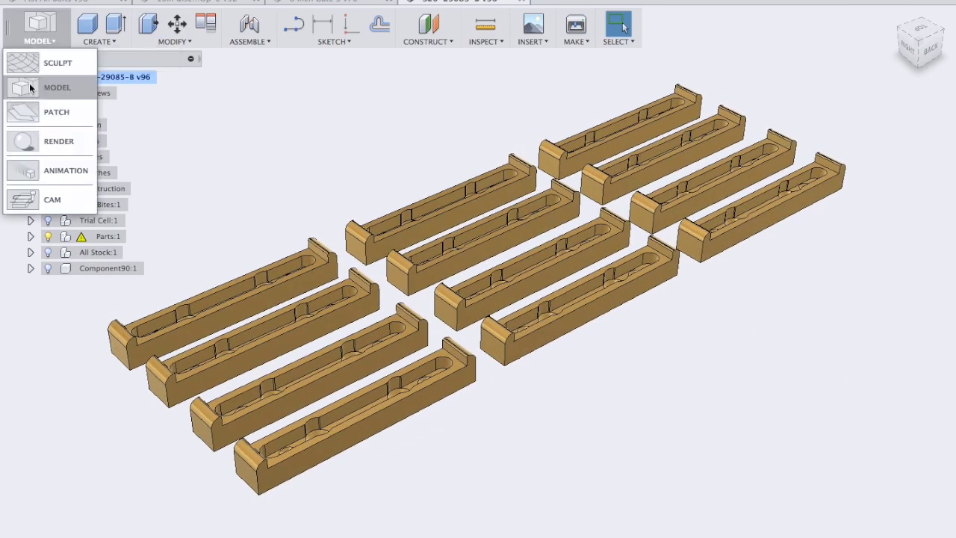
left_click(46, 198)
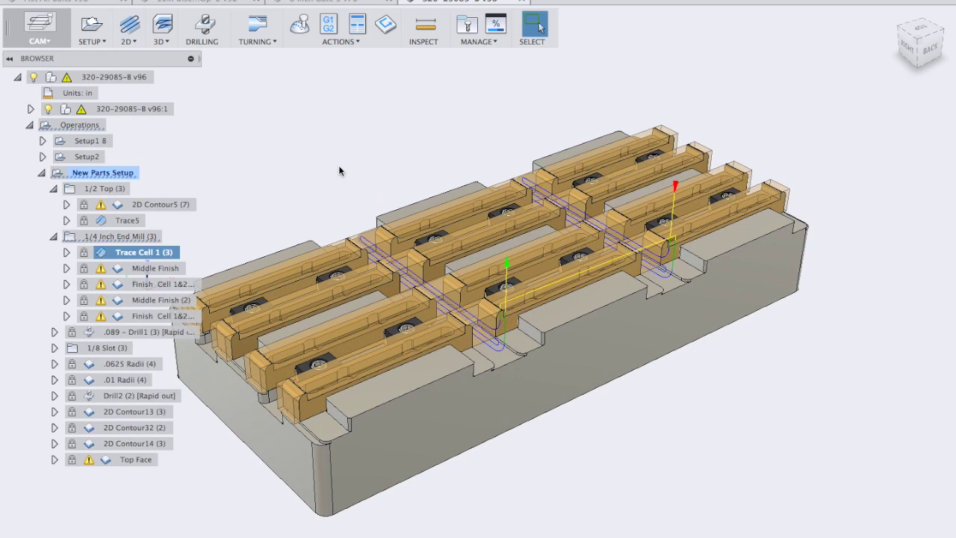
left_click(335, 114)
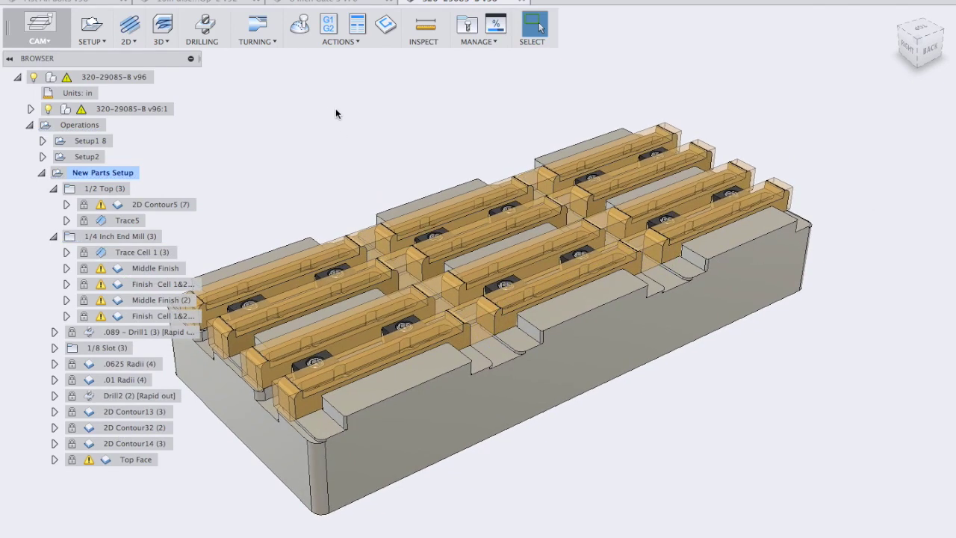
middle_click_drag(378, 257, 384, 267, "shift")
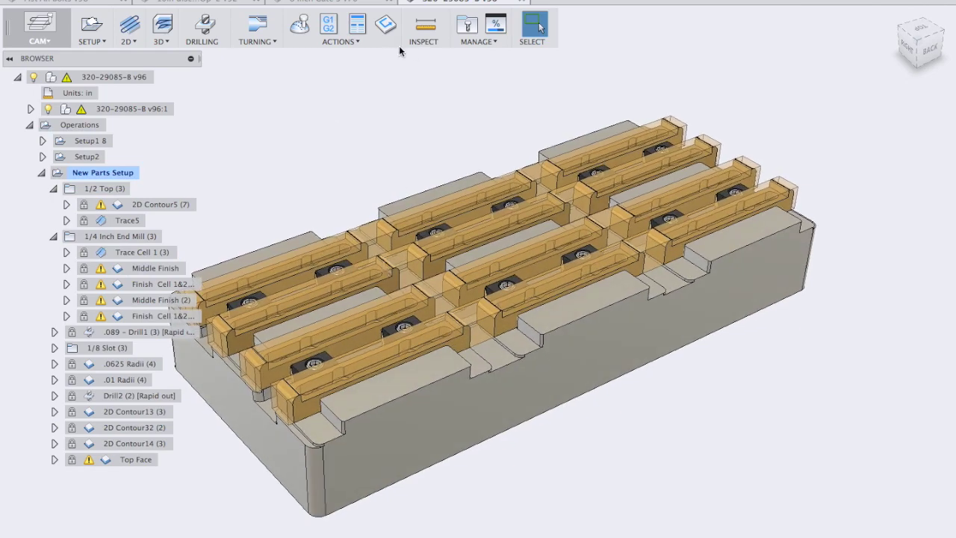
Step: Switch to the 10in disc-Mod-6-Op-2 document and select the Undercut operation in the R0 setup
left_click(213, 4)
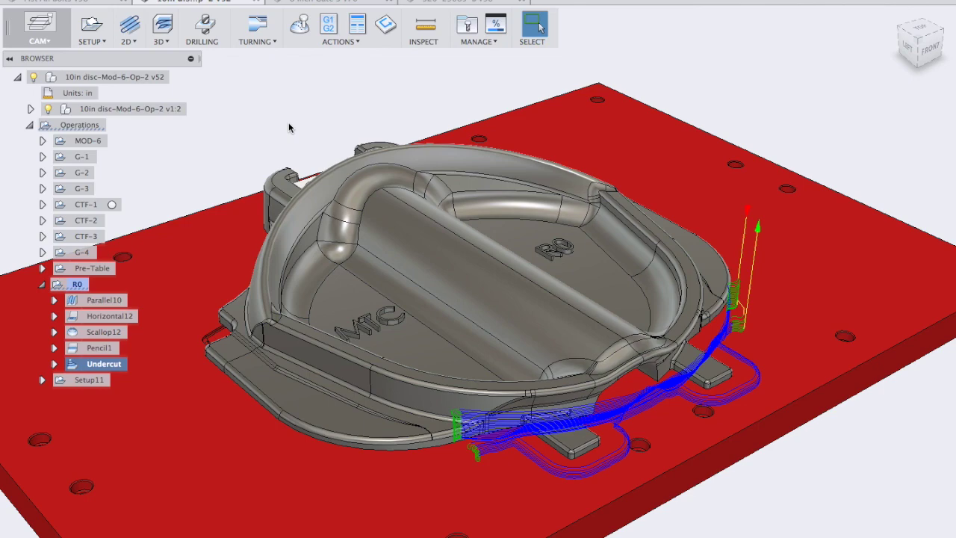
left_click(164, 237)
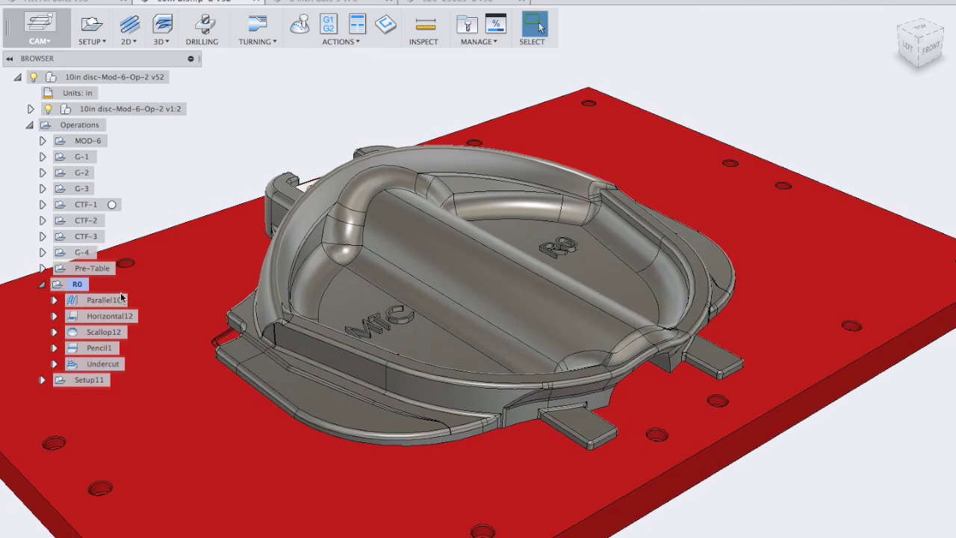
left_click(103, 363)
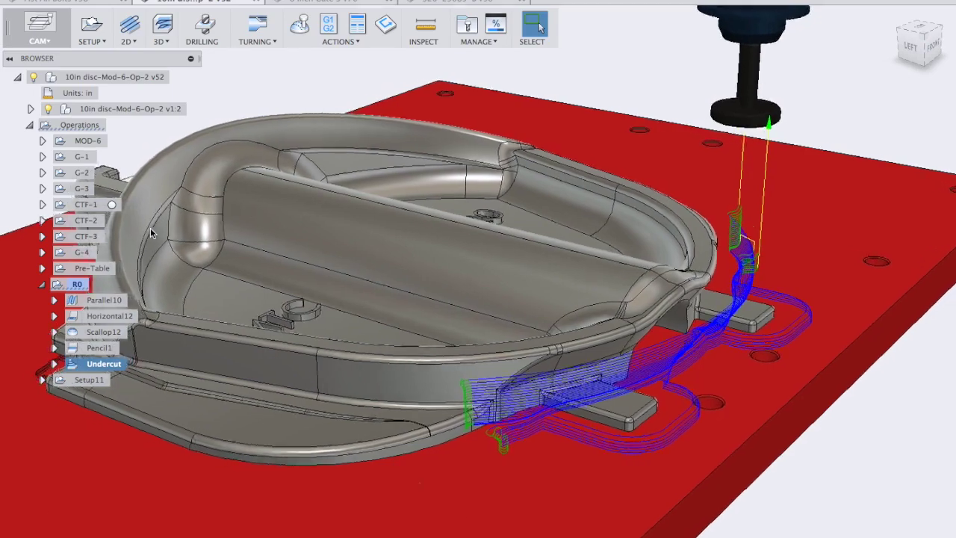
Step: Examine the Undercut toolpath around the disc's front edge and holding tabs, including its lead-ins and the cutter
left_click(386, 27)
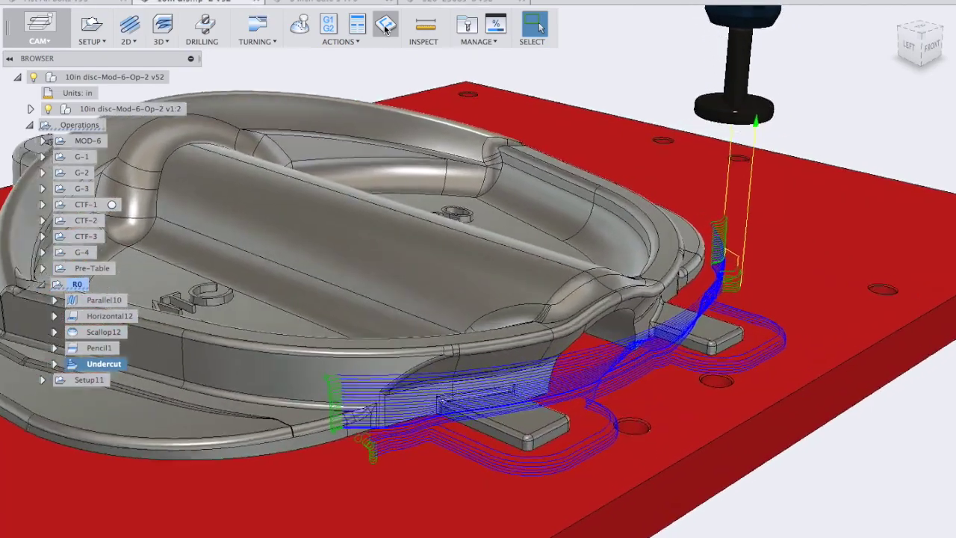
scroll(351, 349, "up", 3)
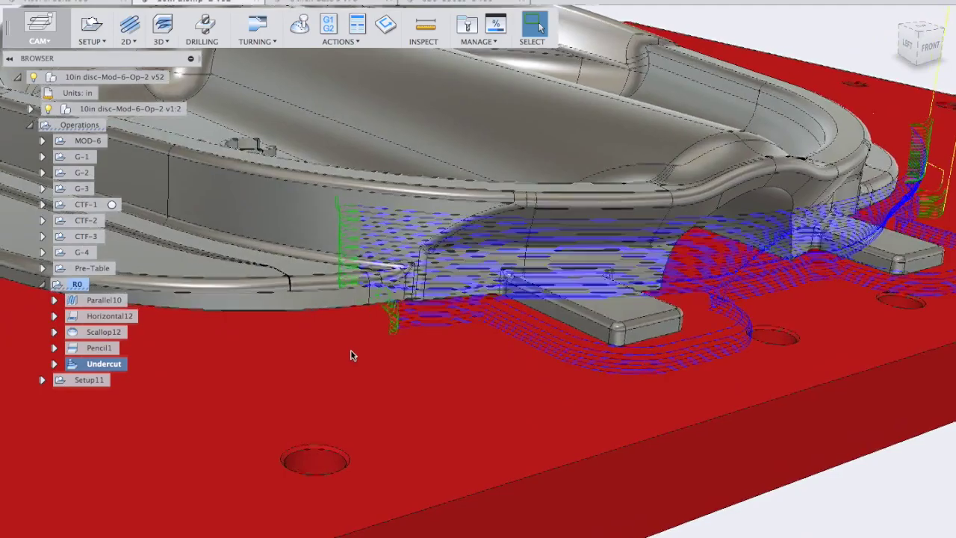
scroll(349, 336, "up", 2)
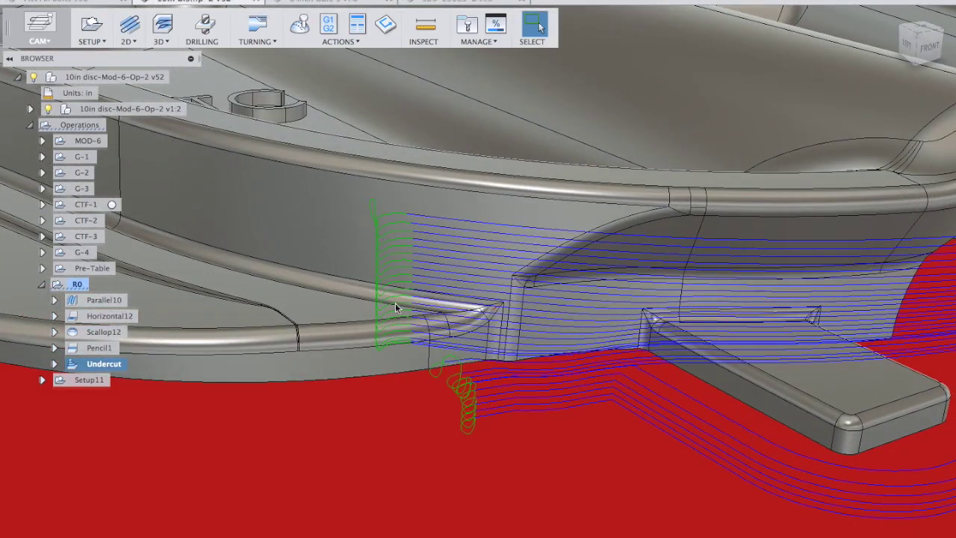
scroll(448, 382, "down", 5)
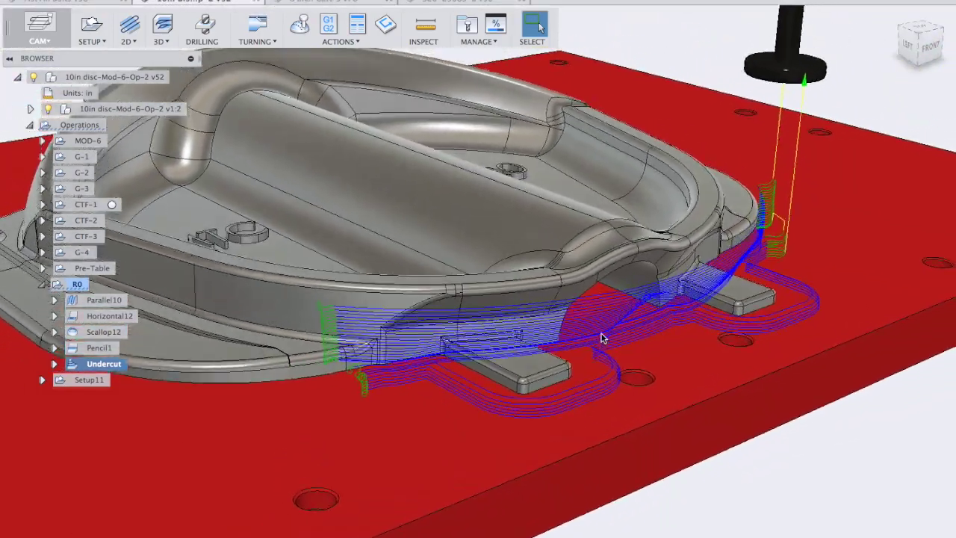
scroll(604, 339, "down", 3)
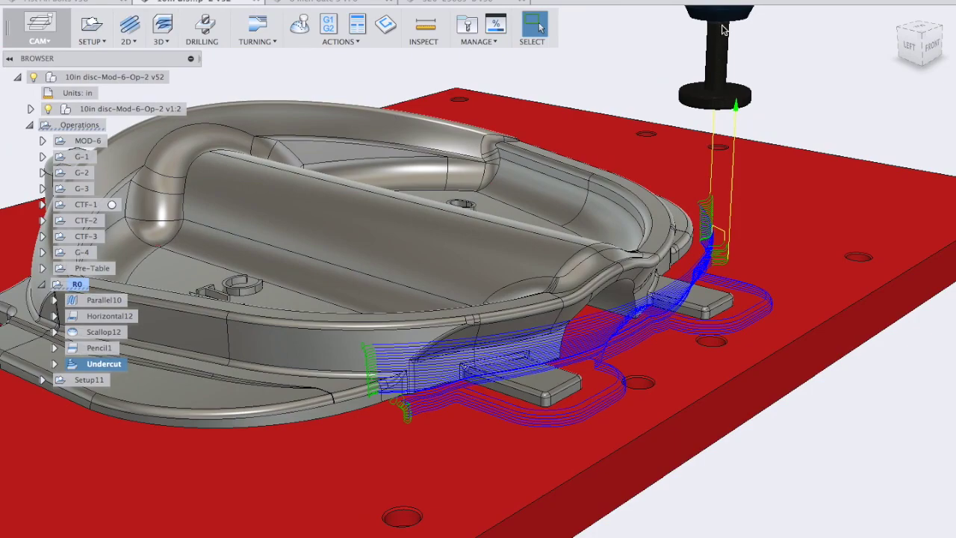
middle_click_drag(613, 275, 630, 269, "shift")
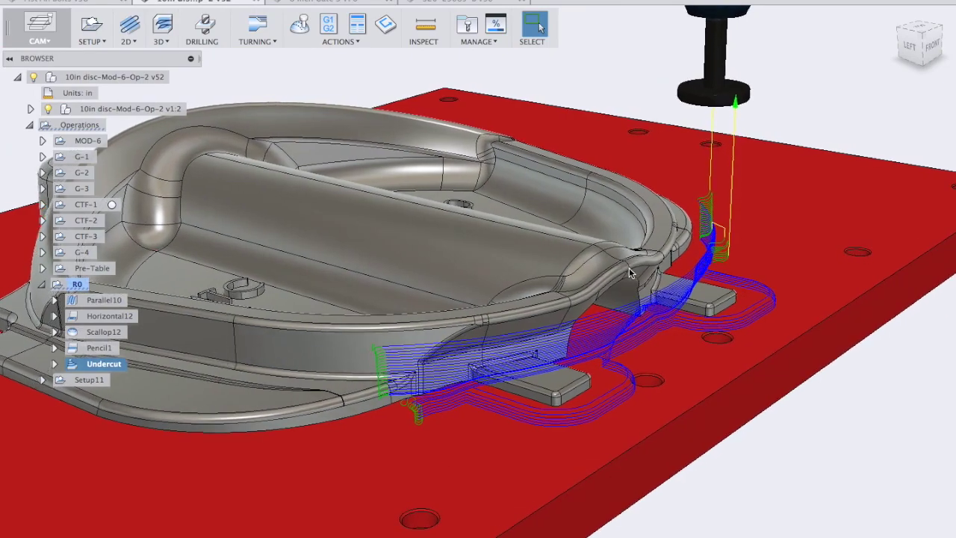
scroll(630, 274, "up", 6)
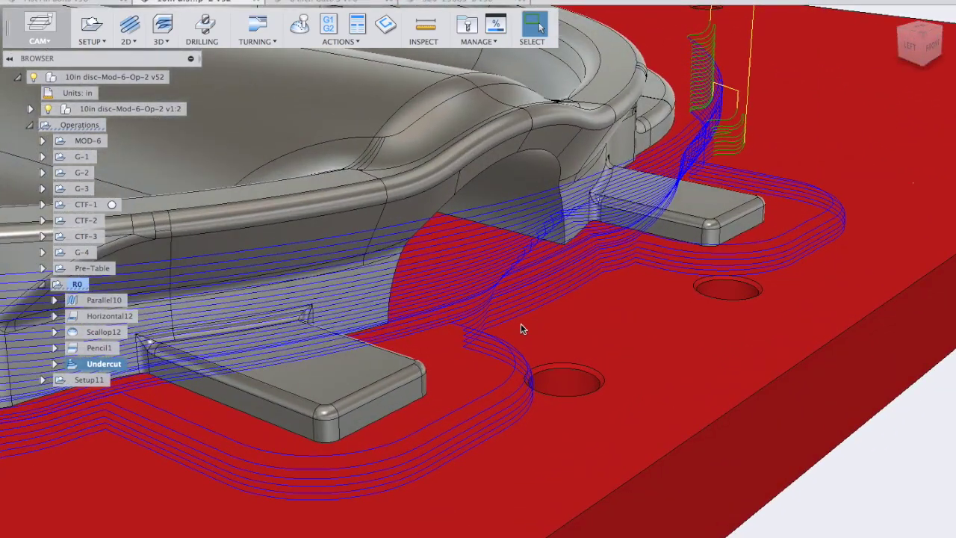
middle_click_drag(568, 259, 573, 241, "shift")
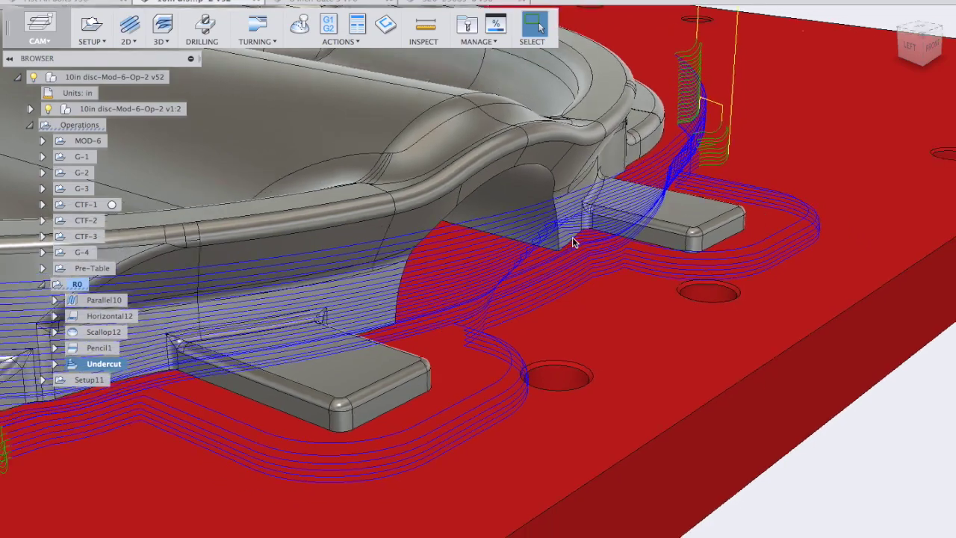
scroll(573, 237, "down", 6)
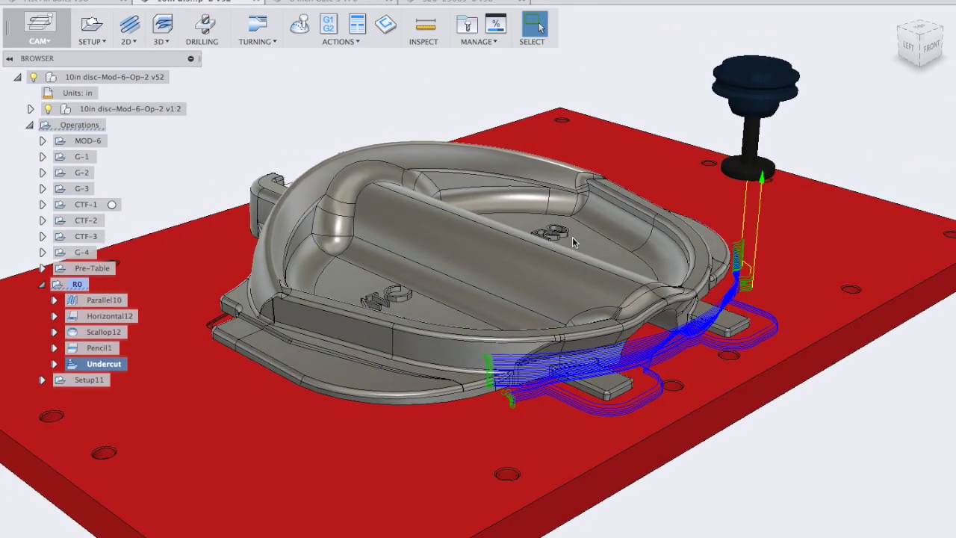
Step: Switch to the 8 Inch Gate 3 document and open the Parallel3 (3) operation in the New Side 1 setup for editing
left_click(311, 2)
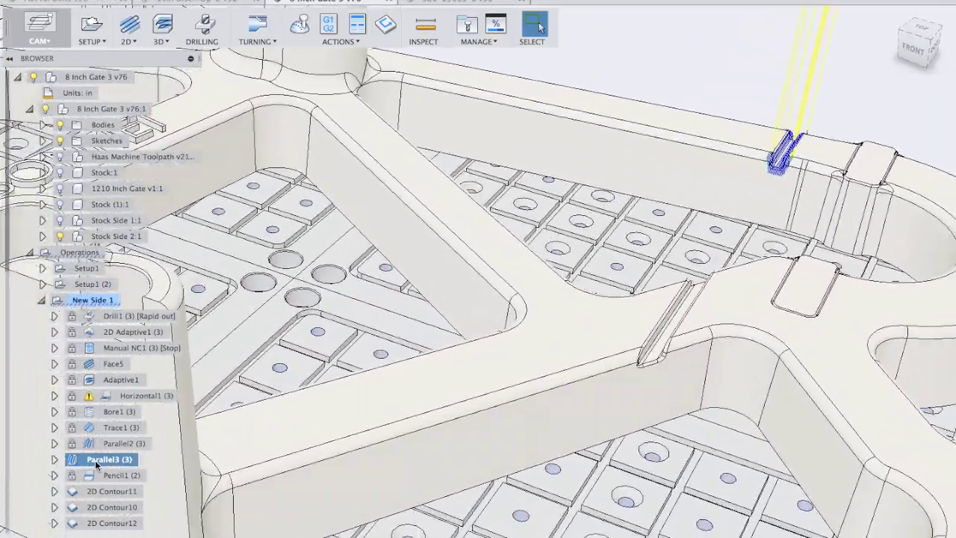
right_click(95, 460)
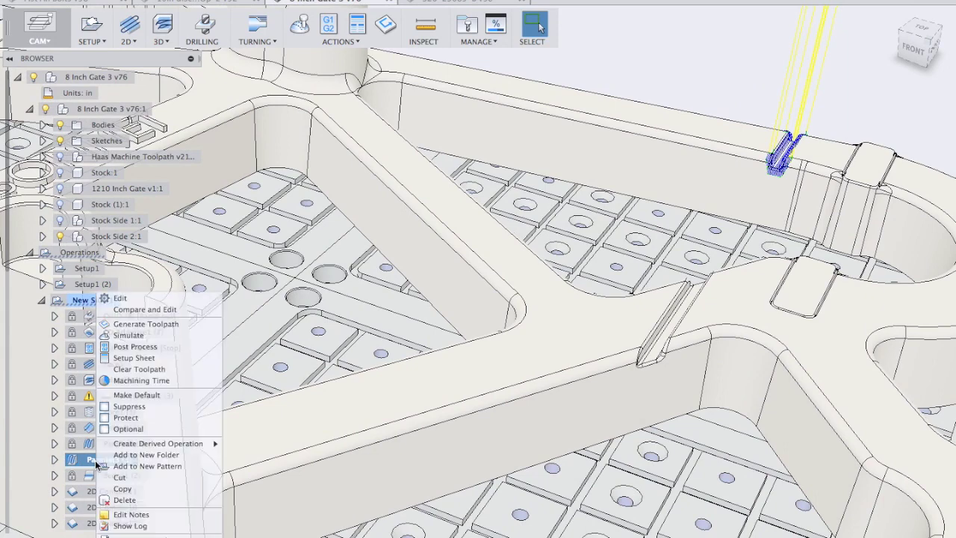
left_click(127, 301)
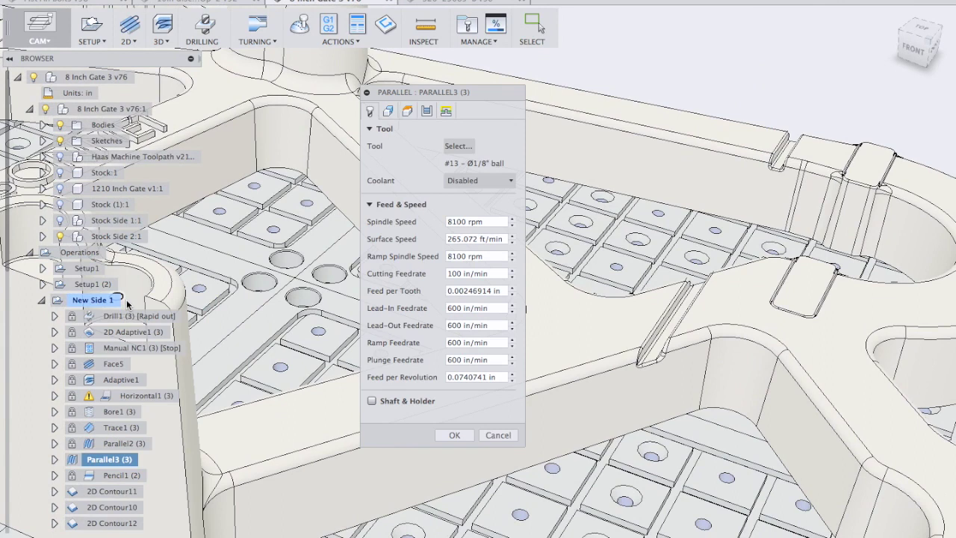
Step: Add the full outline of the narrow slot across the near arm to the Parallel3 (3) machining boundary and apply the edit
left_click(388, 111)
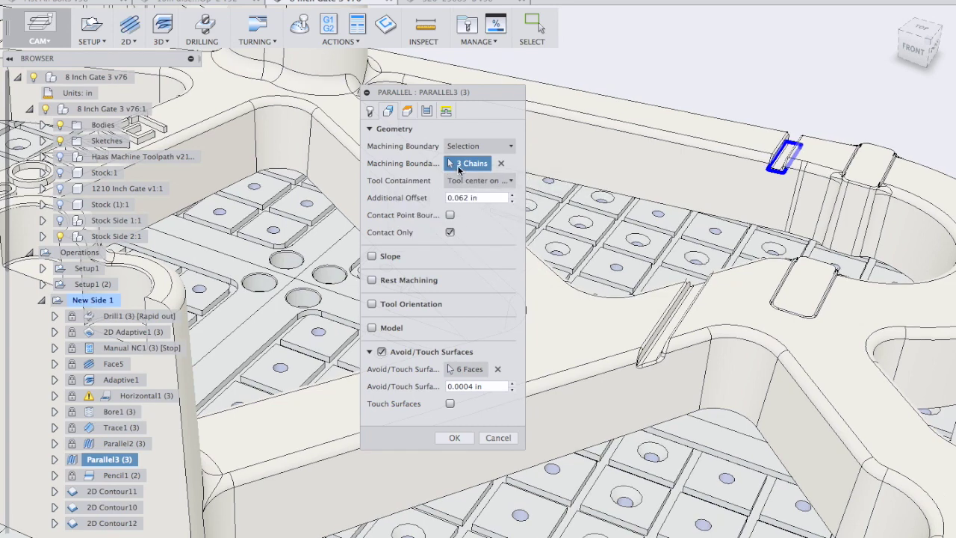
scroll(634, 377, "up", 5)
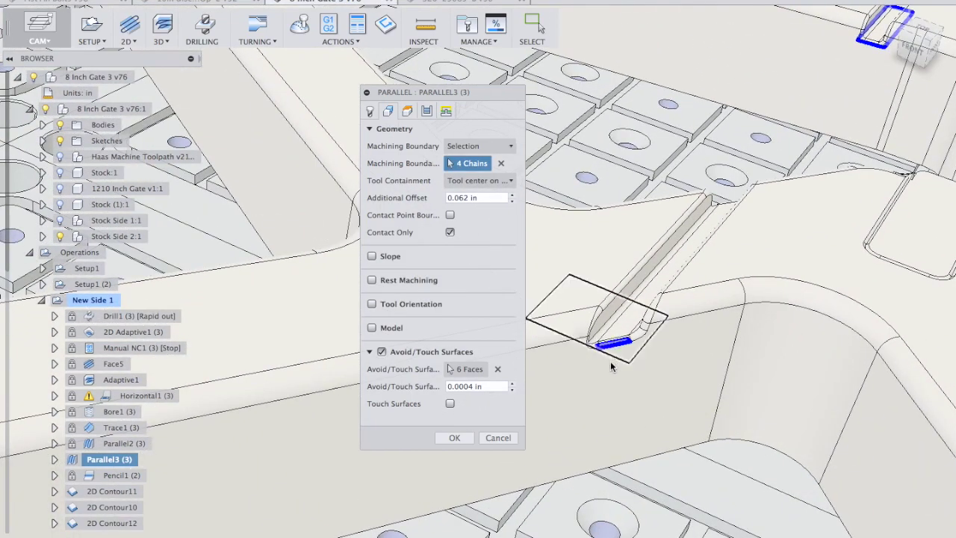
left_click(610, 360)
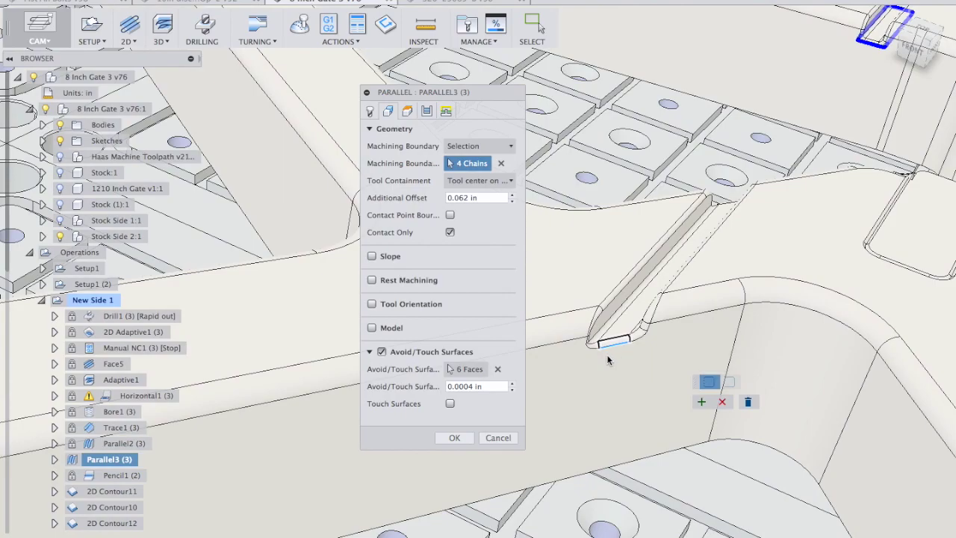
middle_click_drag(608, 360, 501, 384, "shift")
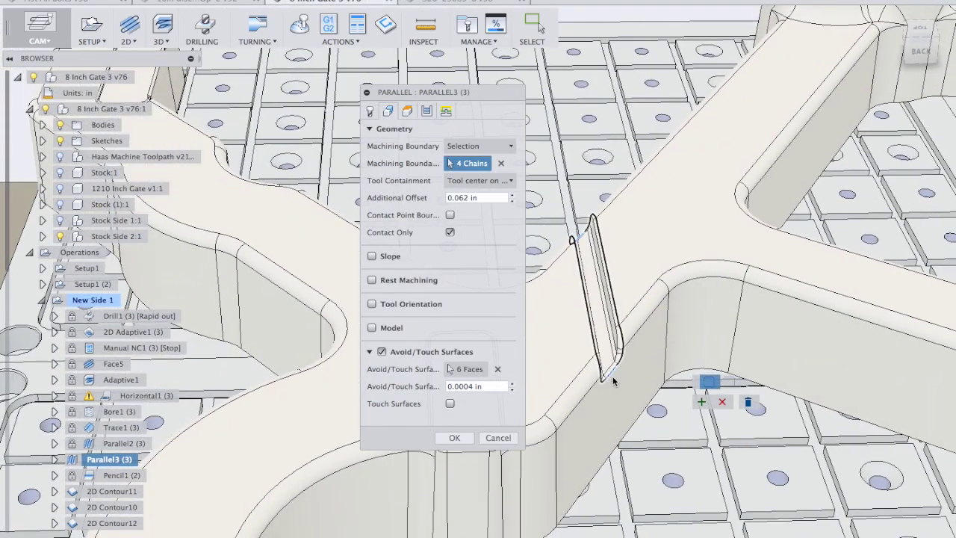
left_click(702, 402)
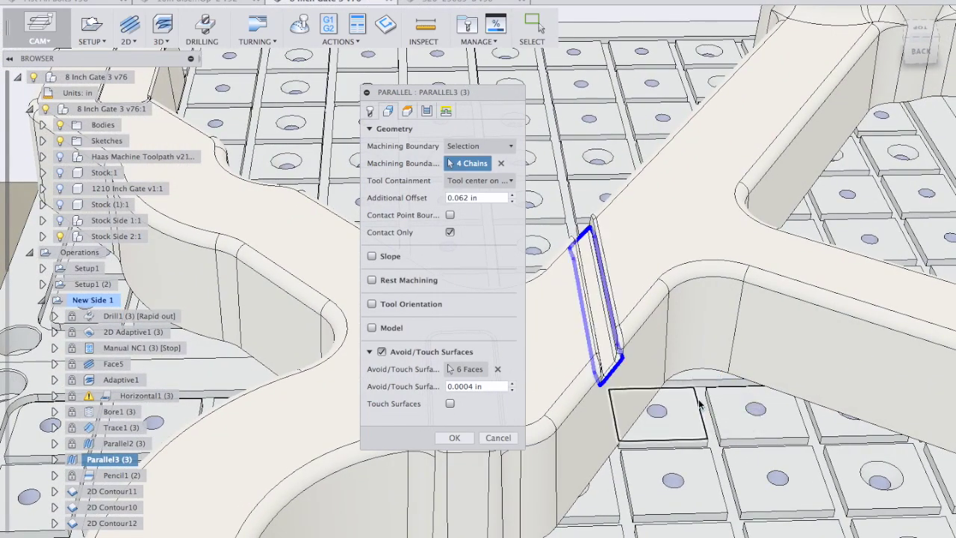
left_click(451, 438)
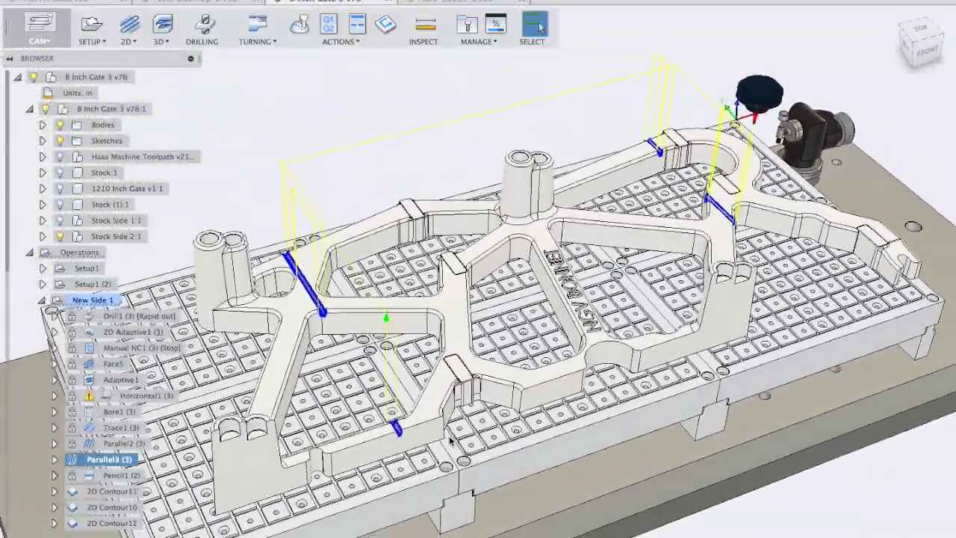
Step: View the toolpaths of the 2D Contour12, 2D Contour10 and 2D Contour11 operations in turn
left_click(99, 523)
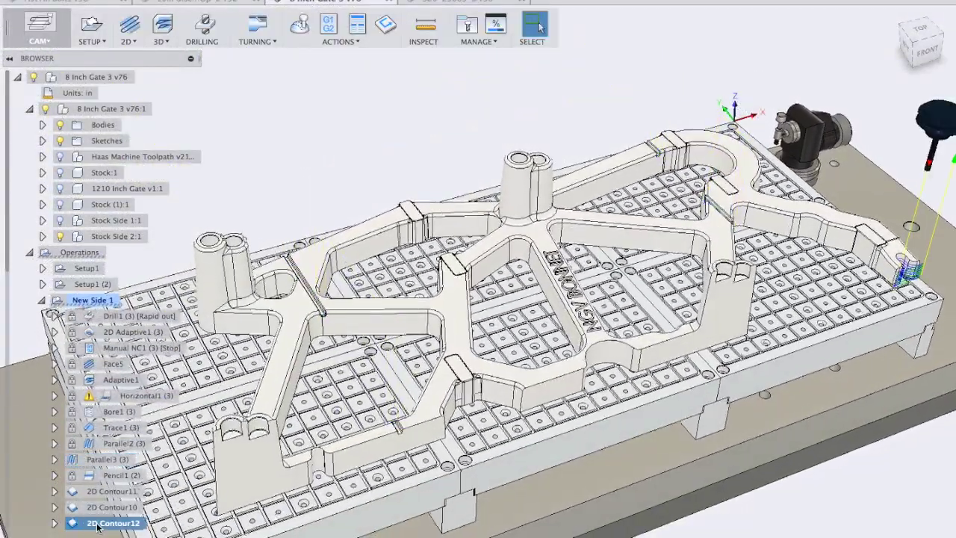
left_click(93, 508)
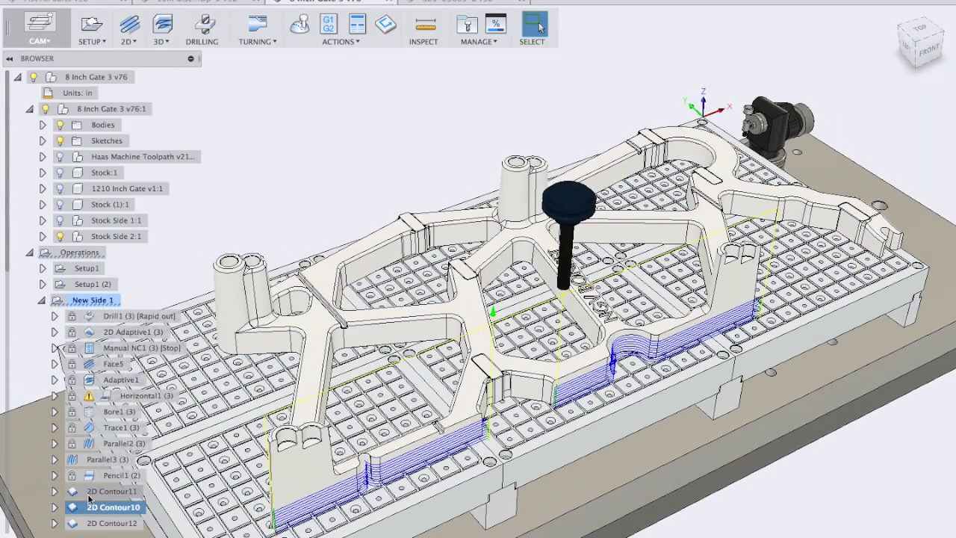
left_click(88, 492)
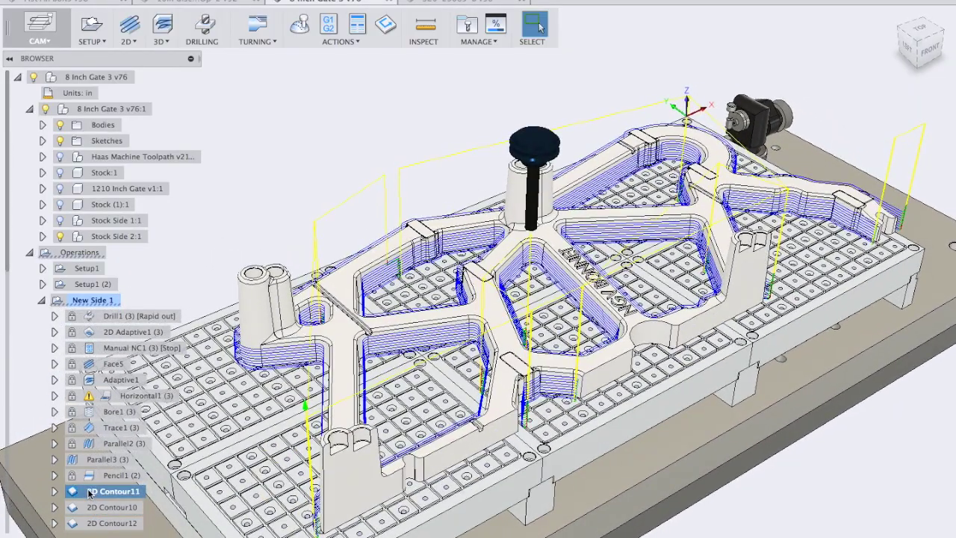
Step: Open the 2D Contour11 operation for editing and clear its contour selections
right_click(89, 492)
left_click(113, 308)
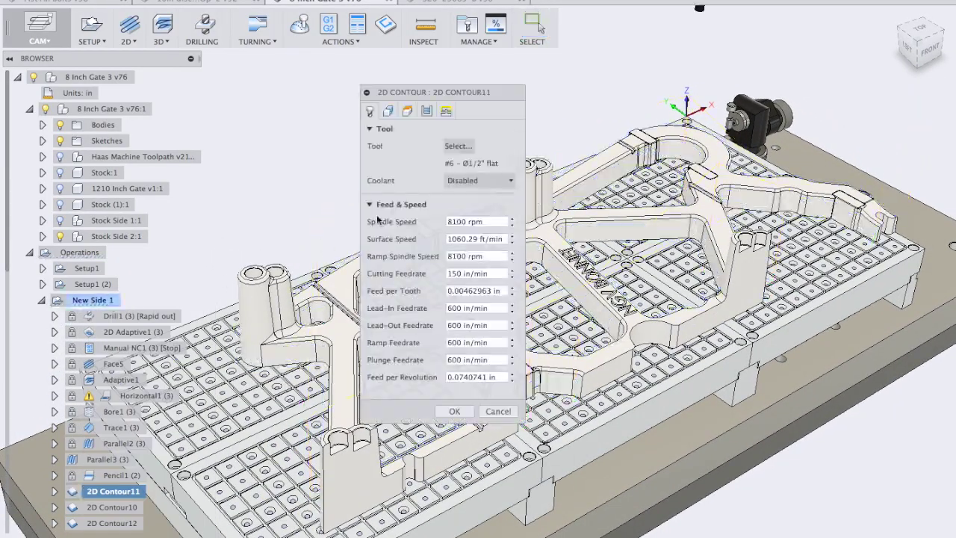
left_click(388, 110)
left_click(513, 146)
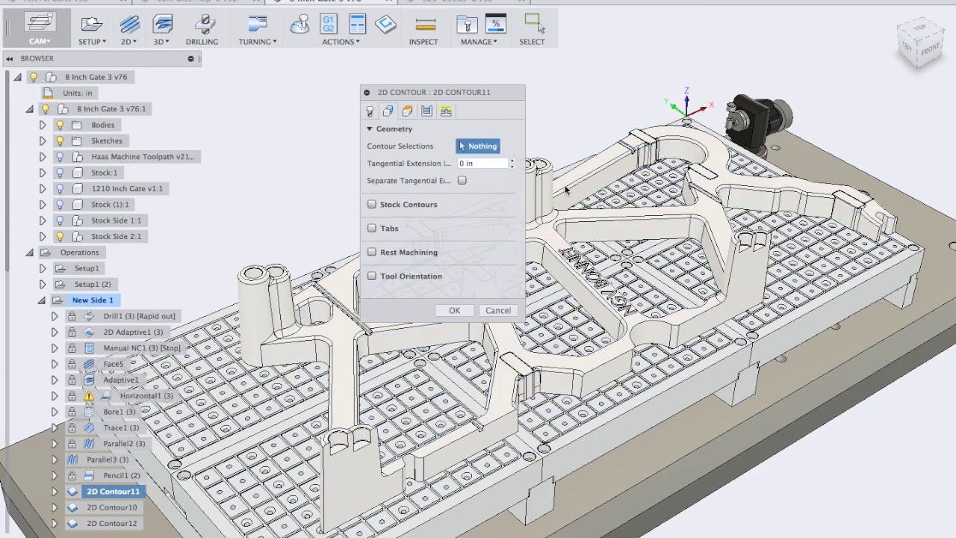
Step: Select the bottom edges of the two pockets flanking the lettered rib as contour chains and reverse both chain directions
left_click(648, 238)
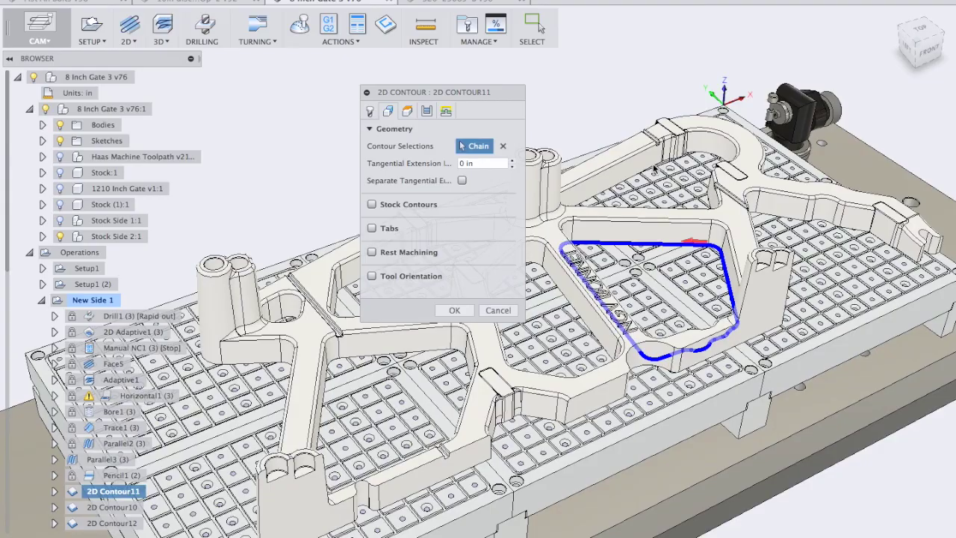
left_click(694, 239)
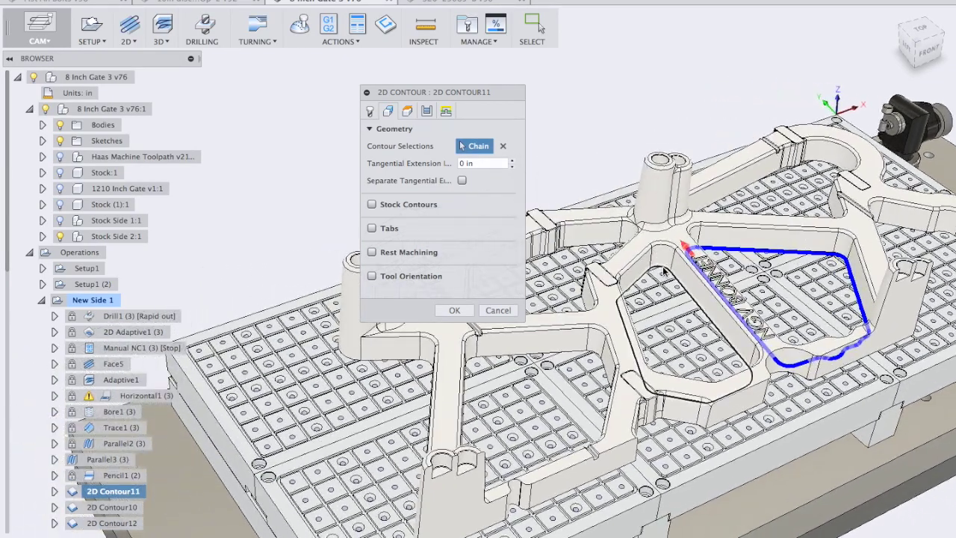
left_click(668, 268)
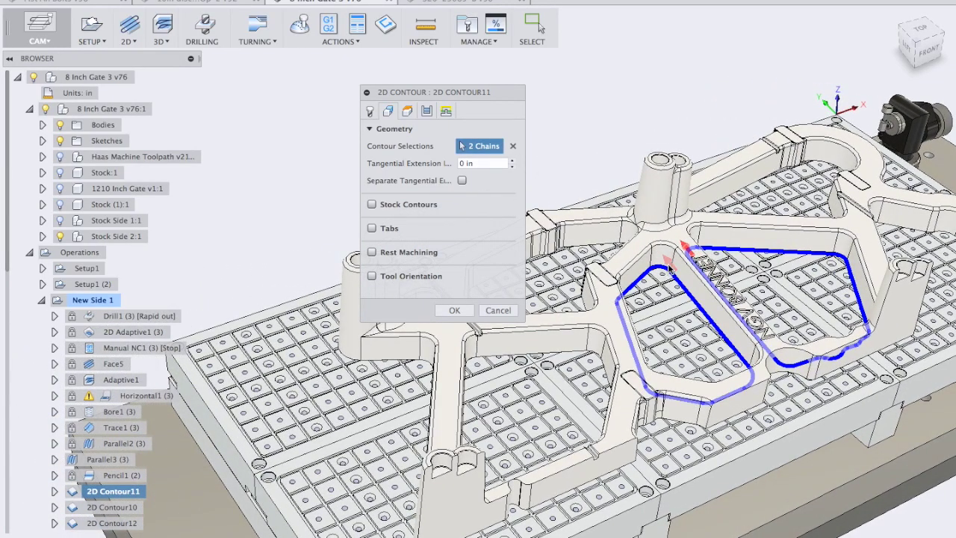
left_click(669, 267)
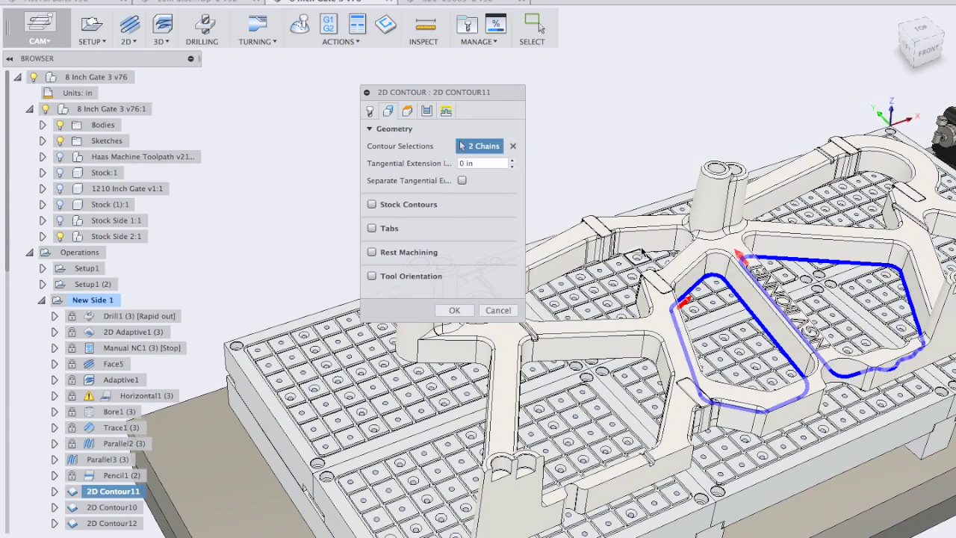
Step: Add the bottom edges of the two pockets nearer the left tube pair as contour chains, reversing the rear pocket's chain direction
scroll(635, 258, "up", 5)
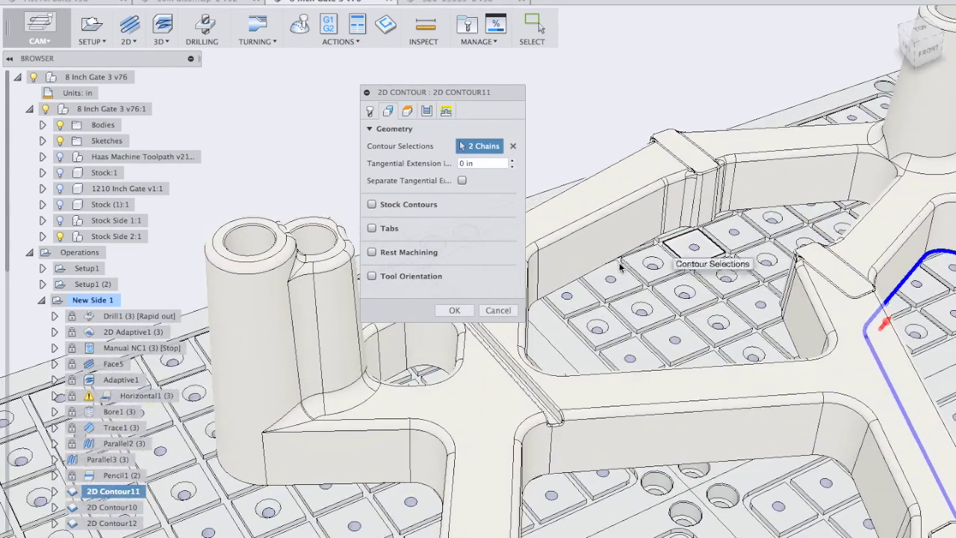
left_click(532, 310)
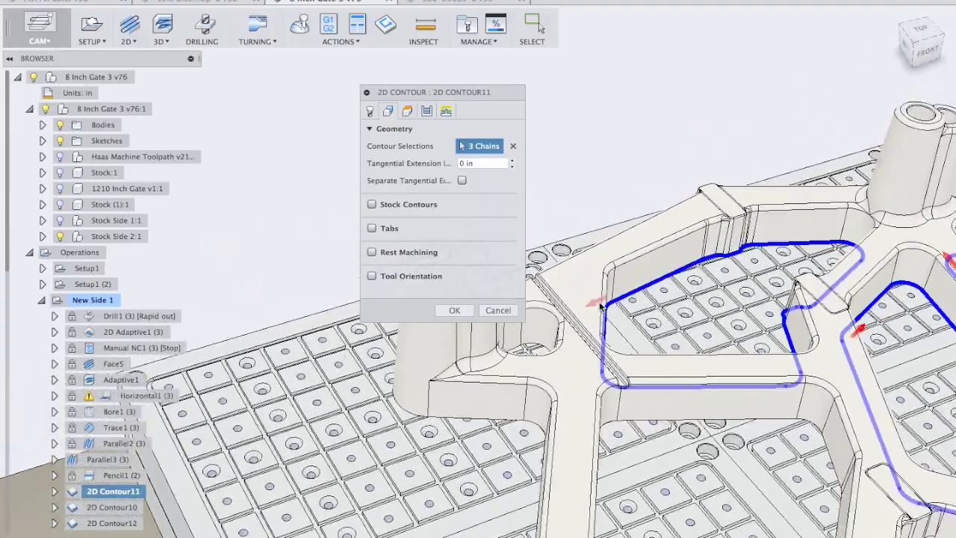
left_click(600, 304)
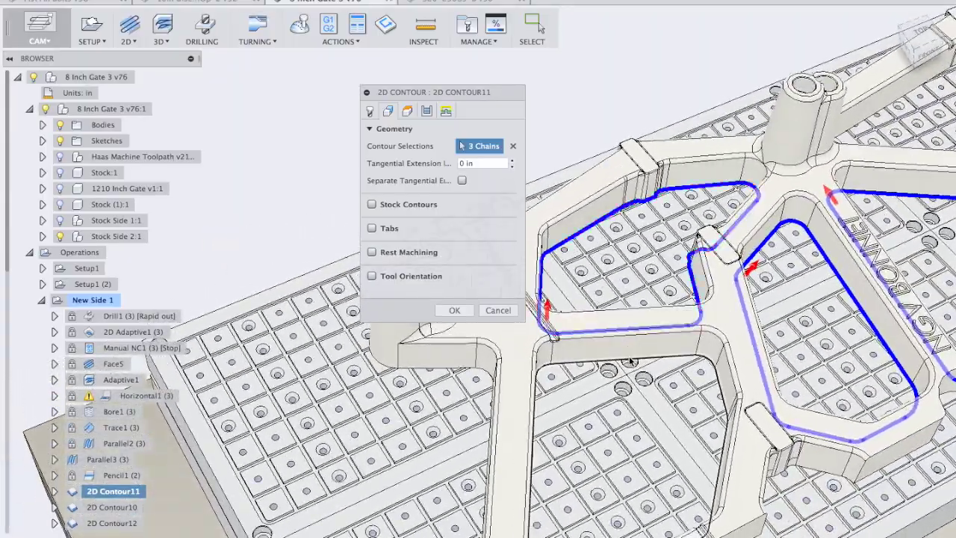
left_click(646, 360)
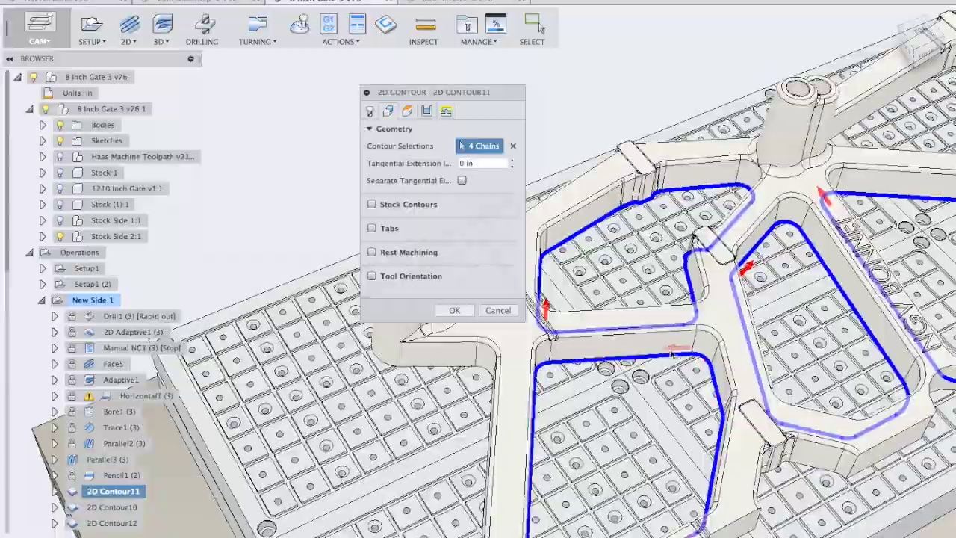
Step: Add the rear pocket right of the central tube pair as a reversed contour chain and apply the 2D Contour11 changes
scroll(551, 224, "down", 3)
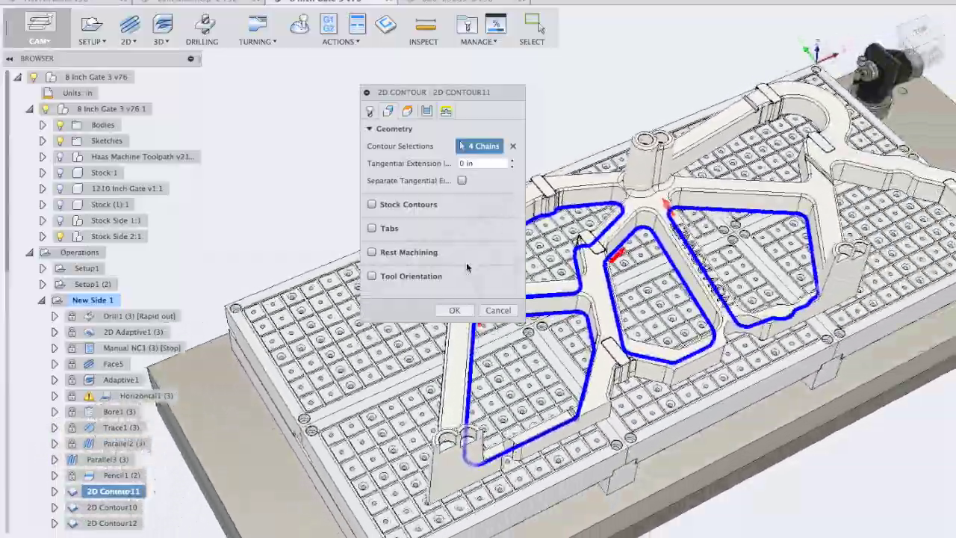
scroll(653, 200, "up", 4)
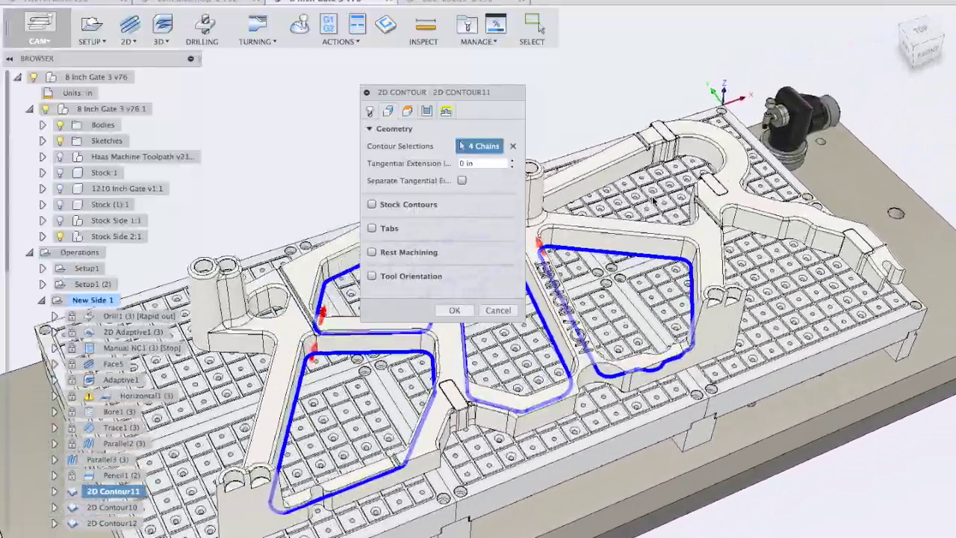
scroll(653, 201, "up", 1)
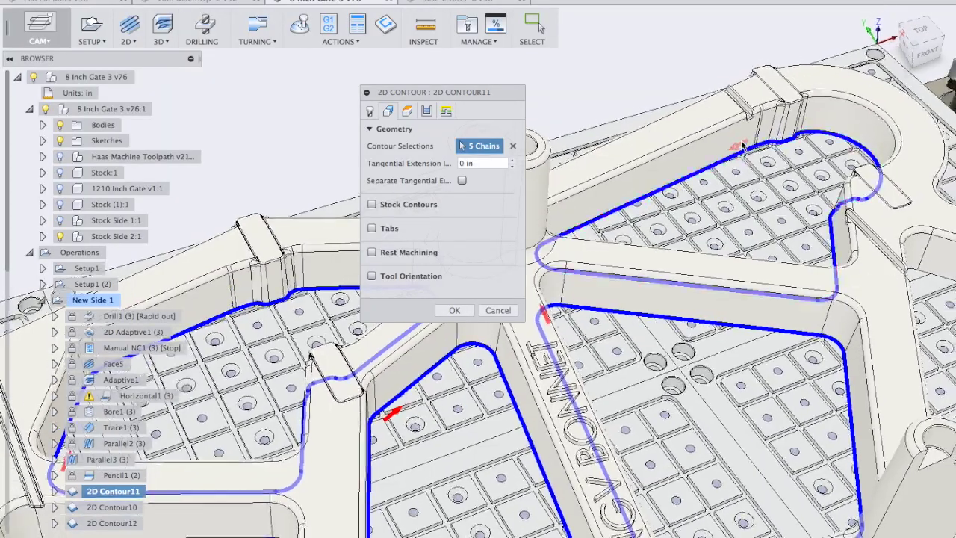
scroll(742, 146, "down", 4)
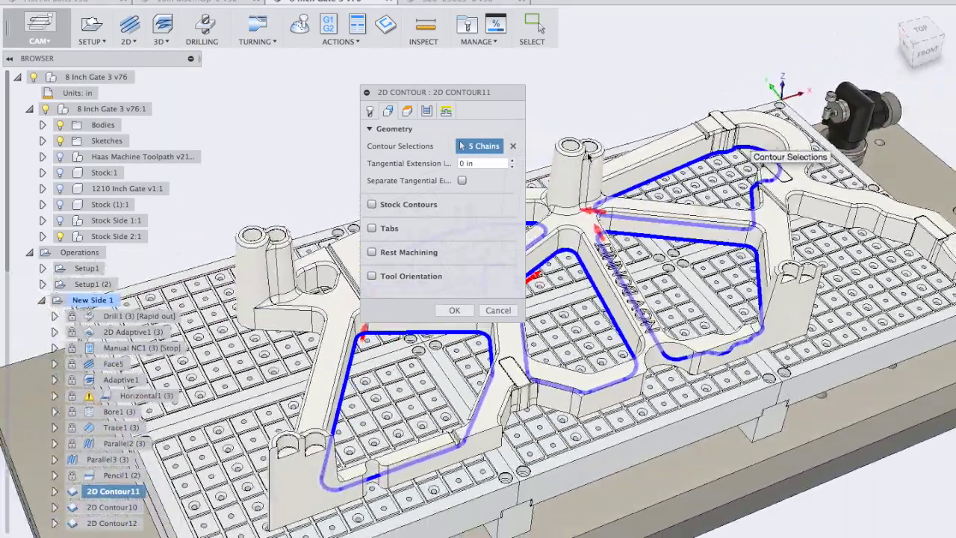
left_click(453, 311)
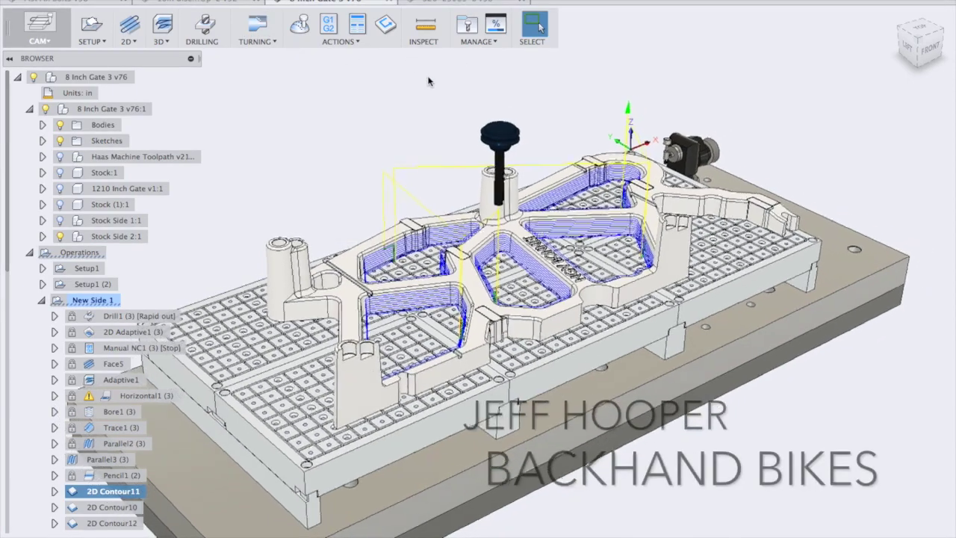
Step: Switch to the 10in disc-Mod-6-Op-2 document
left_click(221, 2)
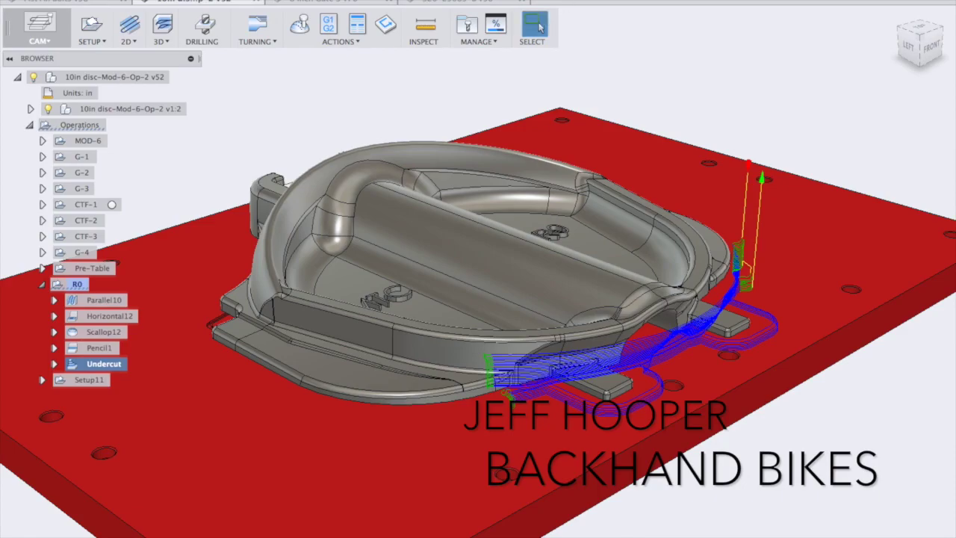